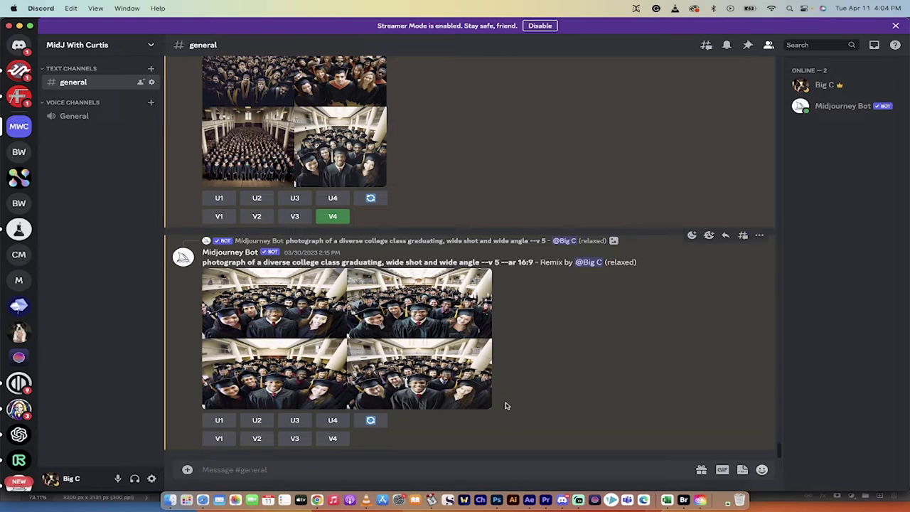
- Switch to ChatGPT in Chrome and copy the first generated prompt, the landscape photograph of a misty mountain range at sunrise
click(318, 502)
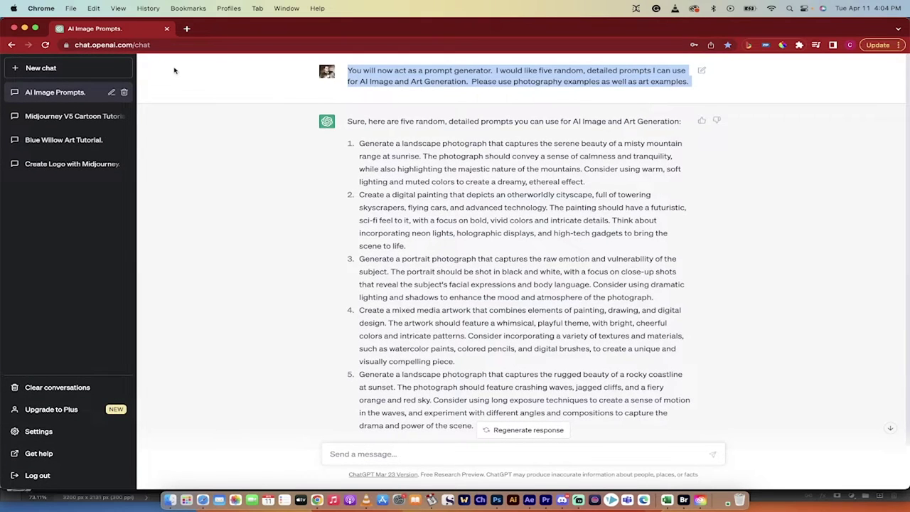
click(349, 71)
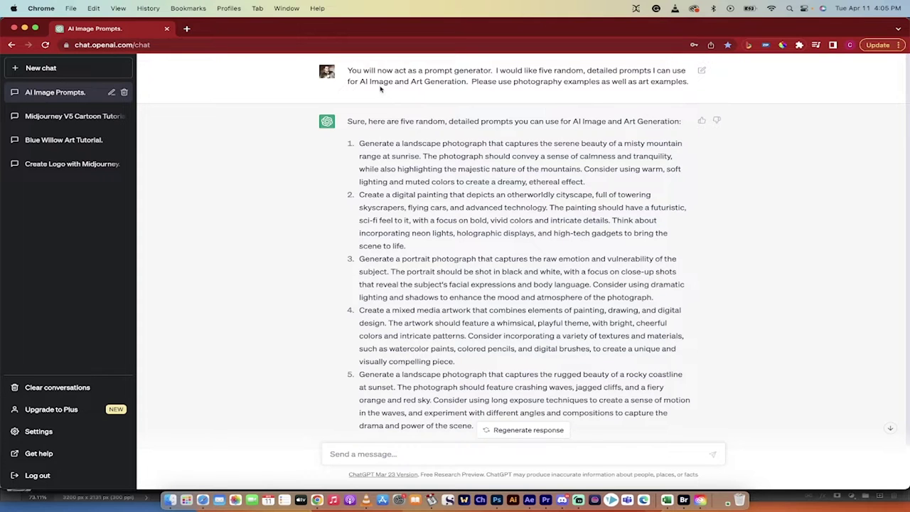
drag(348, 73, 691, 82)
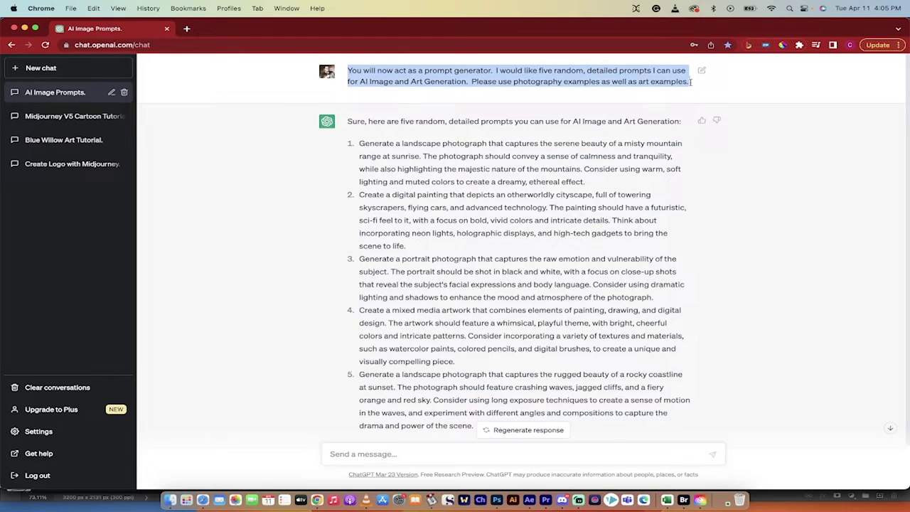
click(388, 160)
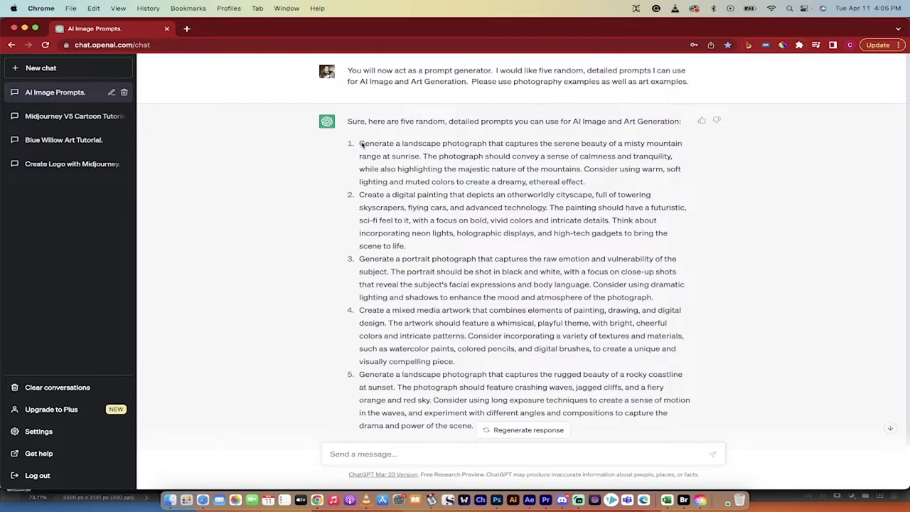
drag(361, 145, 595, 190)
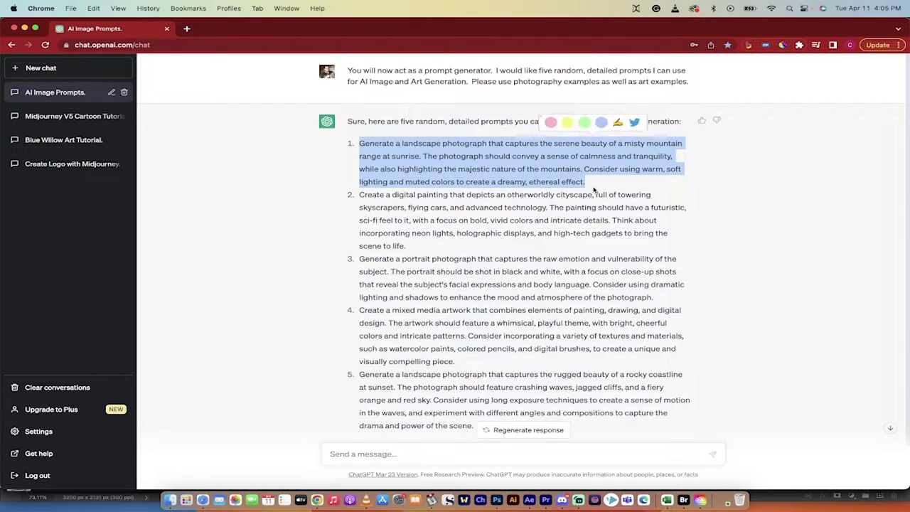
key(super+c)
- Switch to Discord and submit the copied mountain landscape prompt with /imagine in the Midjourney server's general channel
click(562, 501)
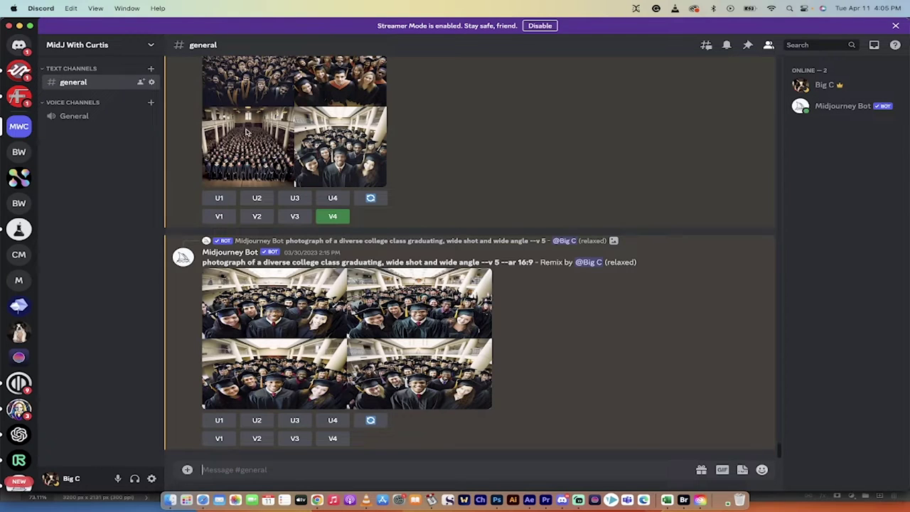
click(19, 152)
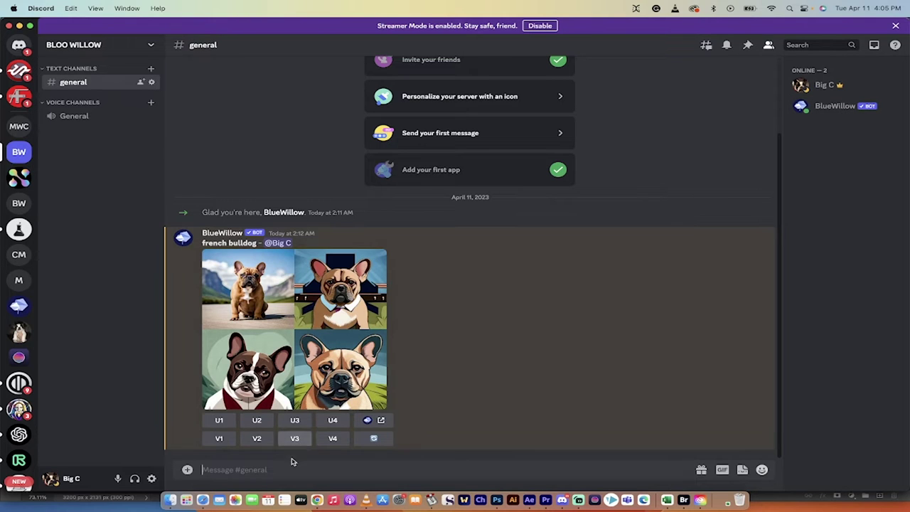
click(18, 126)
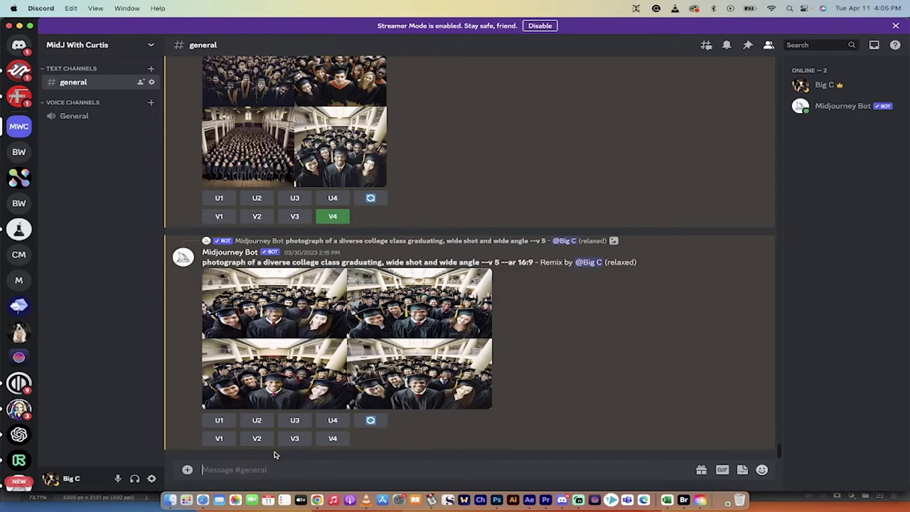
click(256, 471)
text(/ima)
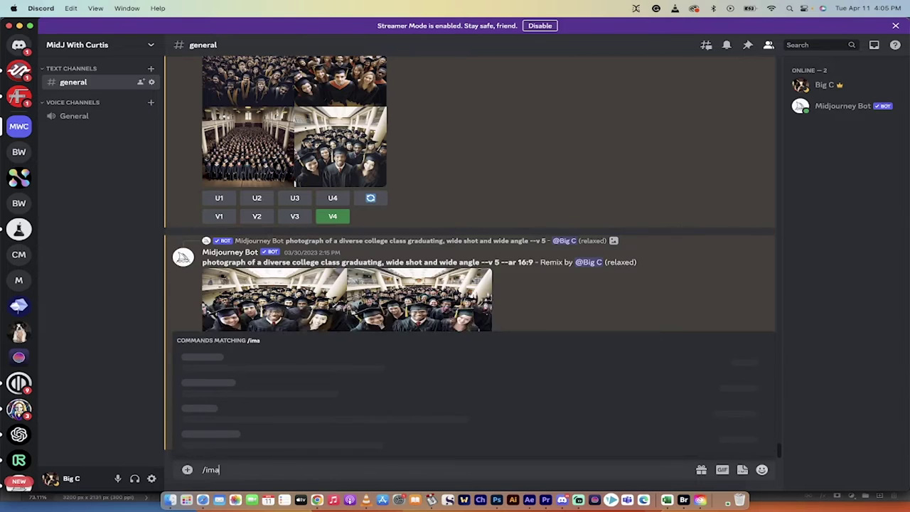
key(Tab)
key(super+v)
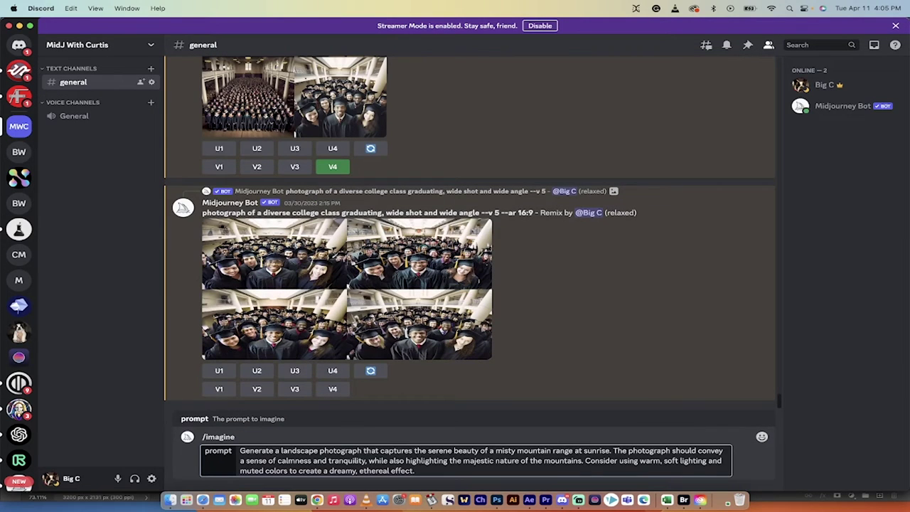
key(Return)
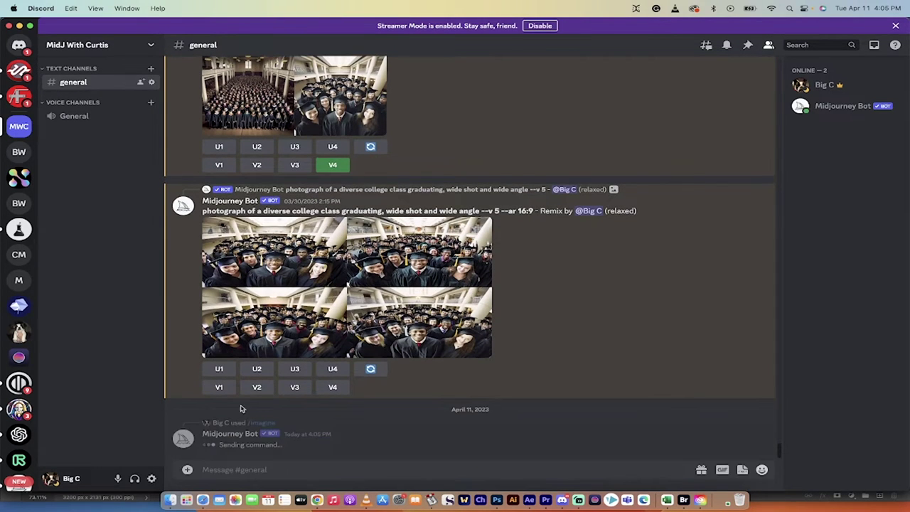
- Submit the same copied mountain landscape prompt with /imagine in the BLOO WILLOW server's general channel
click(19, 152)
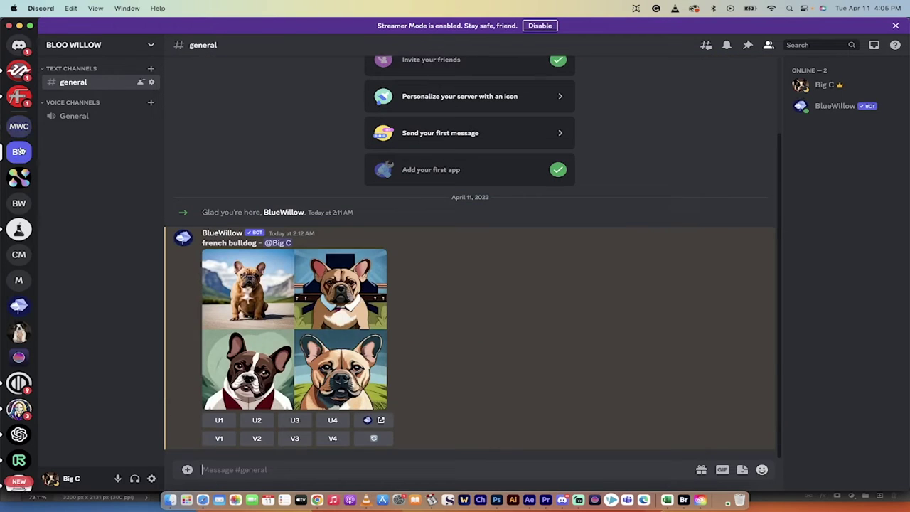
text(/im)
key(Return)
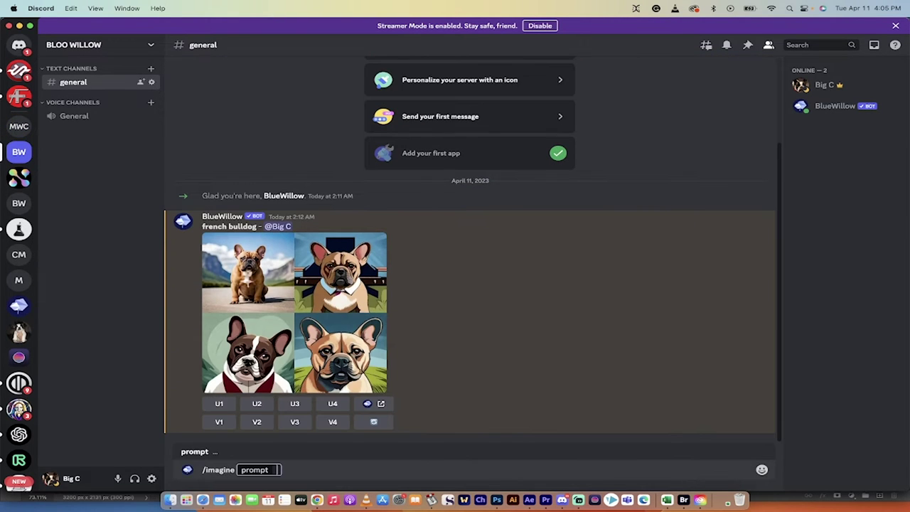
key(super+v)
key(Return)
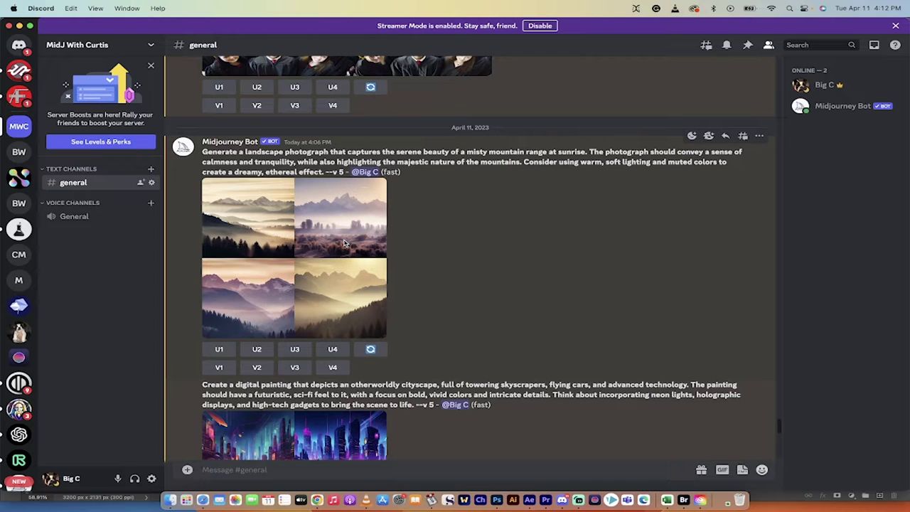
- Enlarge Midjourney's four-image grid for the misty mountain prompt to examine it, and close the preview
click(344, 243)
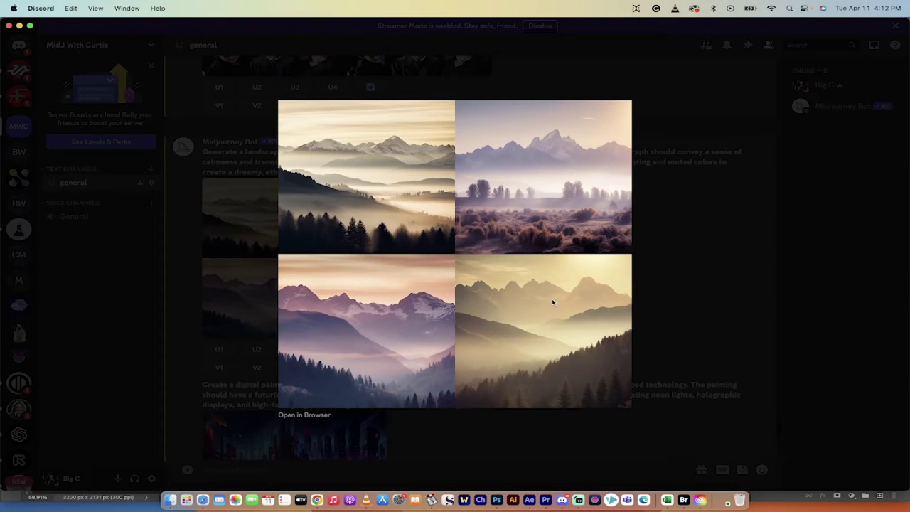
click(675, 286)
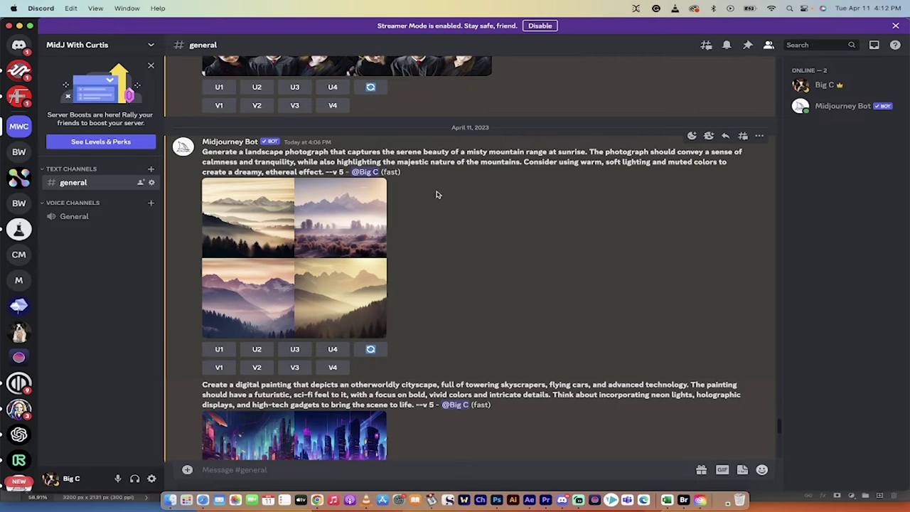
click(282, 235)
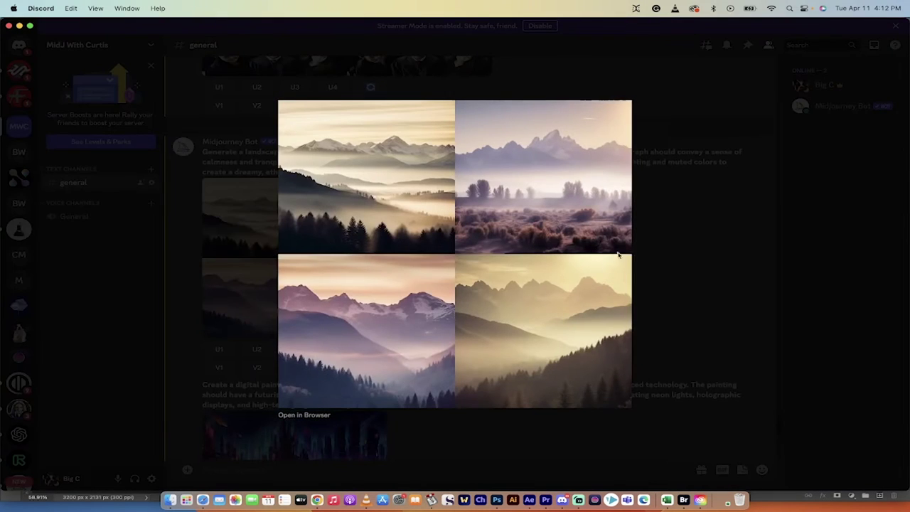
click(686, 267)
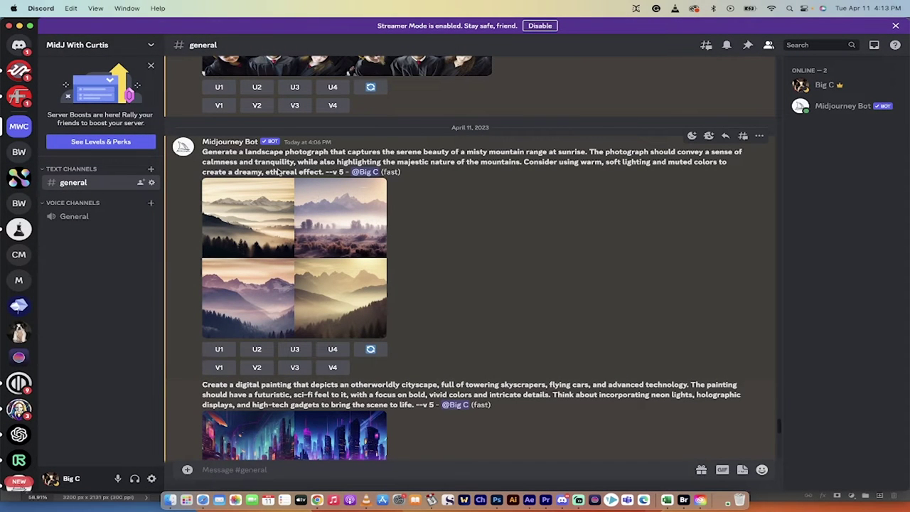
- Examine BlueWillow's enlarged image grid for the misty mountain prompt in the BLOO WILLOW server, and close the preview
click(19, 152)
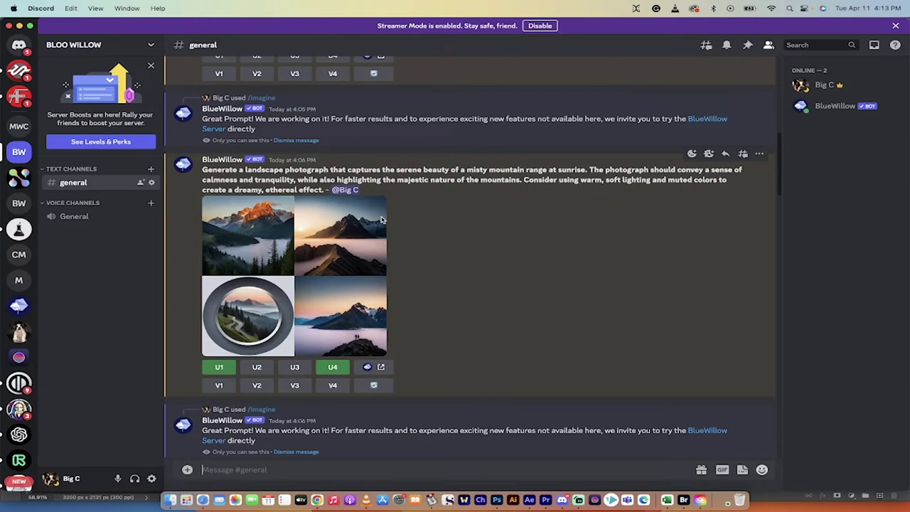
click(335, 259)
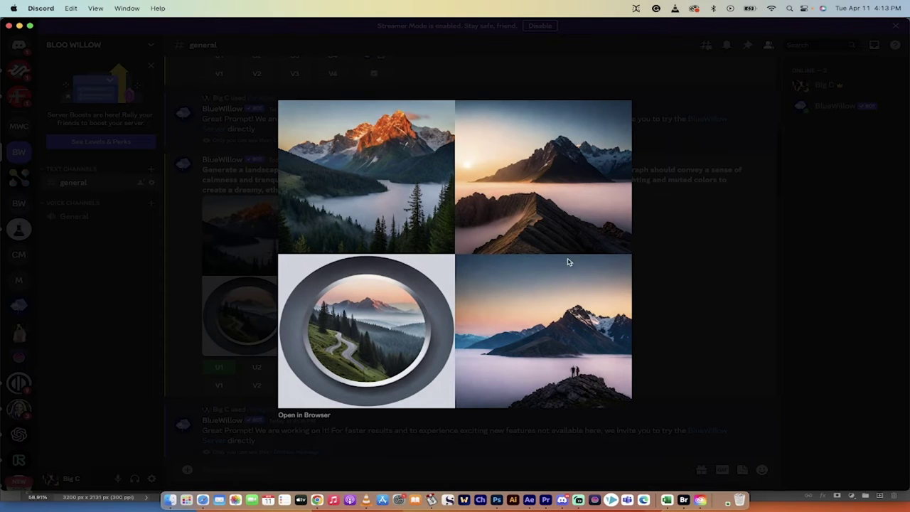
click(679, 340)
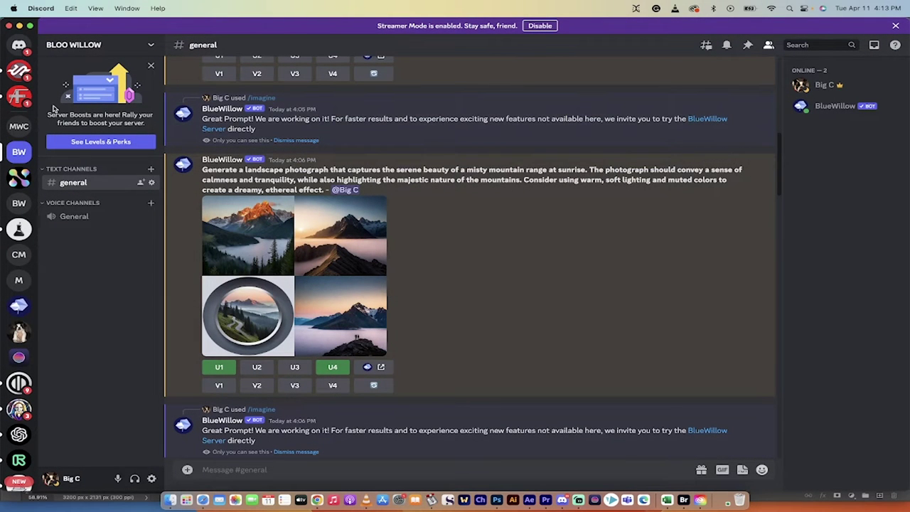
- Return to the Midjourney server and examine the enlarged image grid for the otherworldly cityscape digital painting prompt
click(18, 126)
scroll(331, 234, down, 5)
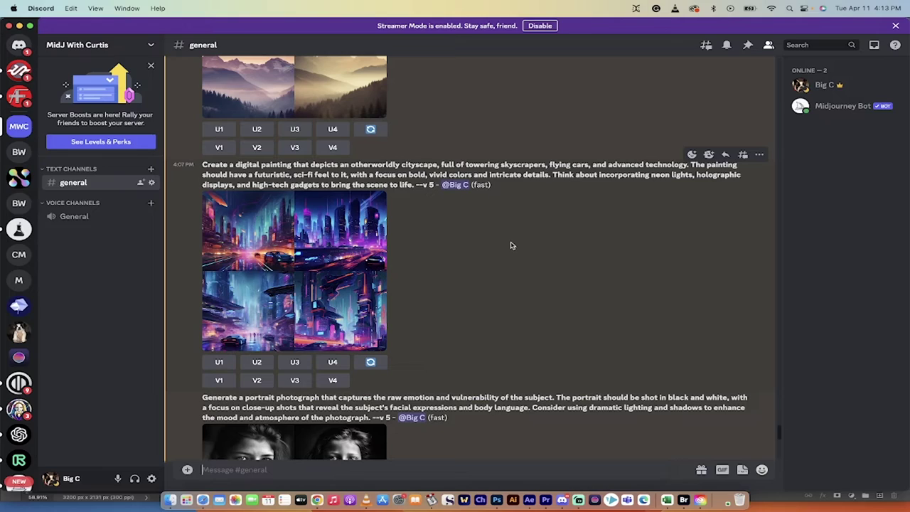
click(337, 277)
click(732, 291)
click(337, 313)
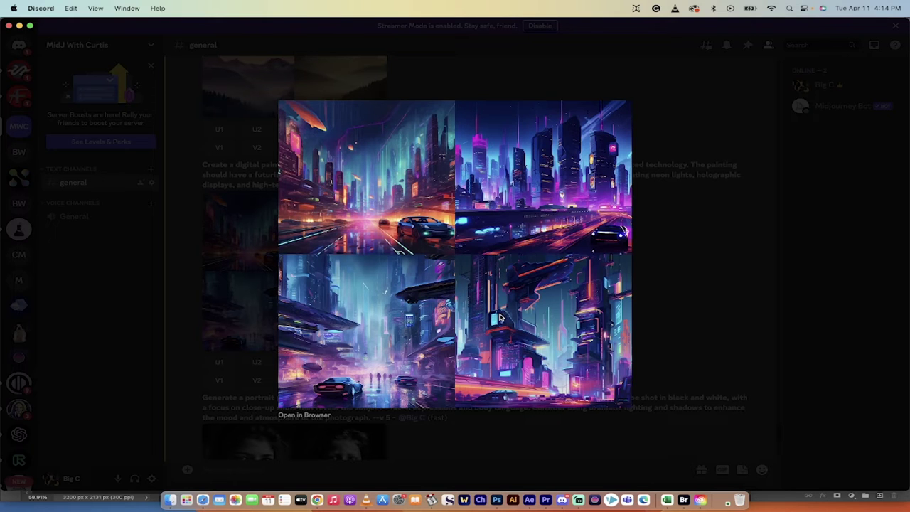
click(659, 305)
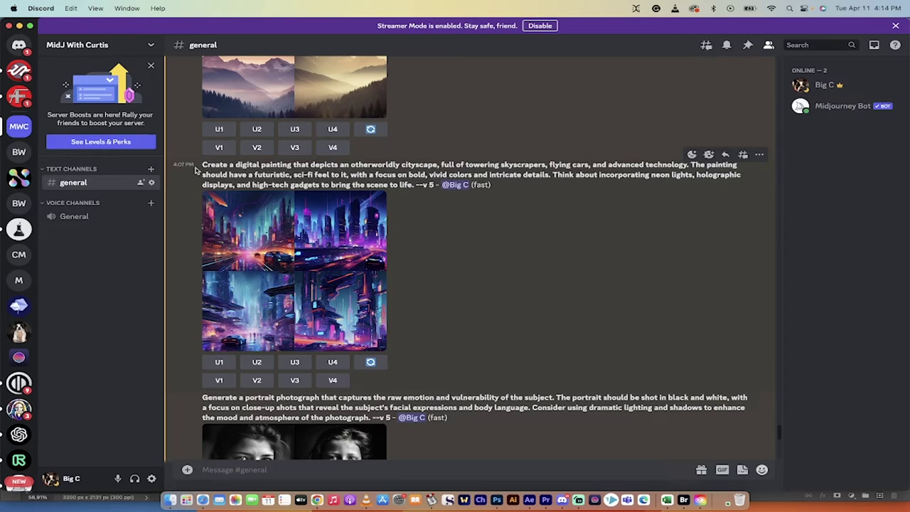
- Go to the BLOO WILLOW server and examine BlueWillow's enlarged image grid for the otherworldly cityscape prompt
click(19, 151)
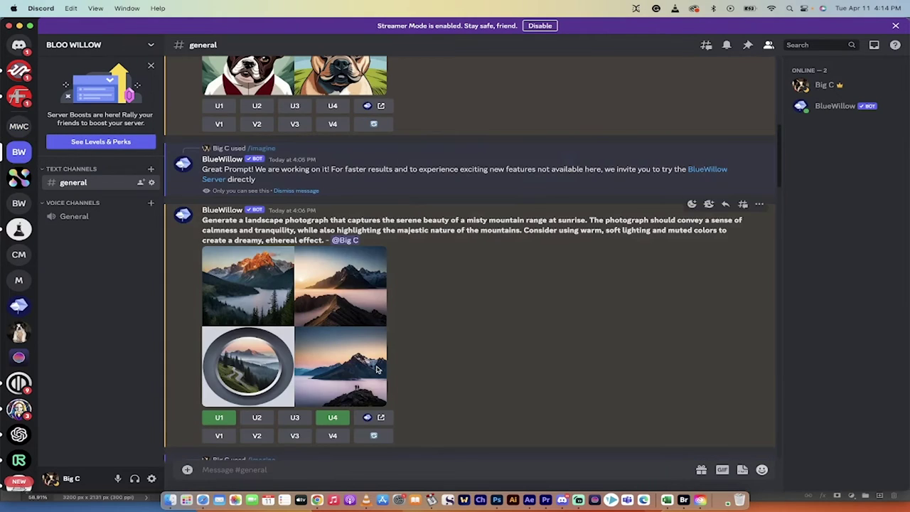
scroll(378, 367, down, 5)
click(336, 285)
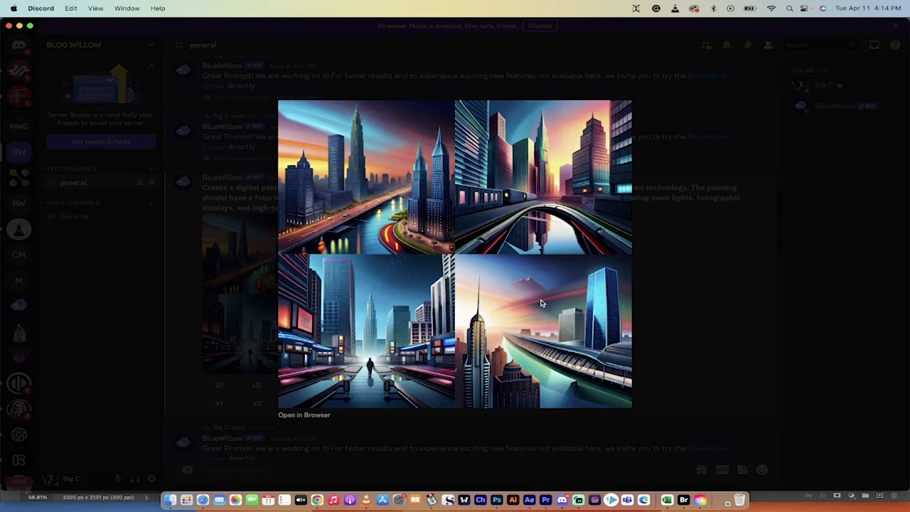
click(662, 319)
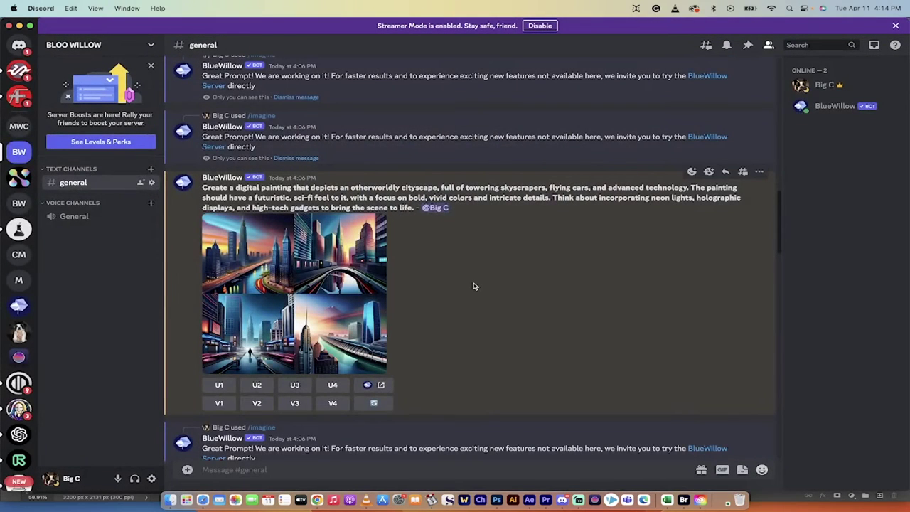
click(283, 278)
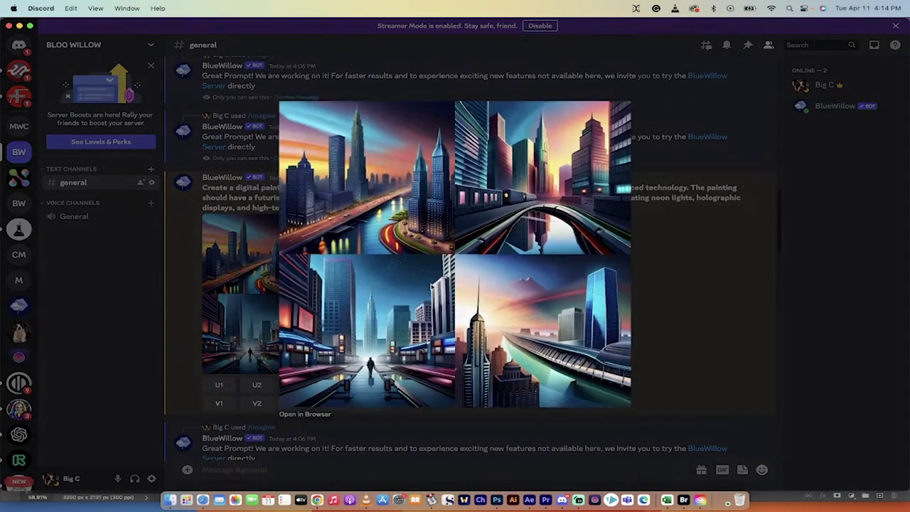
click(702, 336)
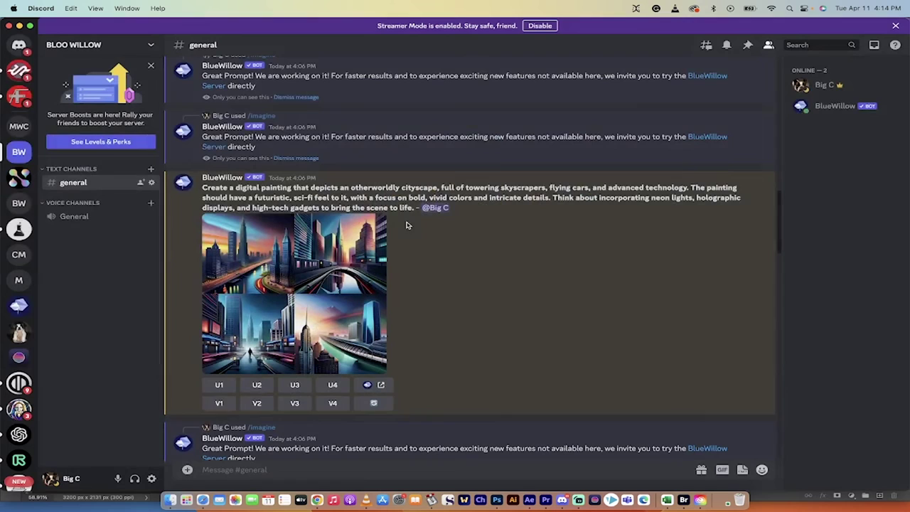
- Return to the Midjourney server and examine the enlarged image grid for the black-and-white portrait photograph prompt
click(19, 126)
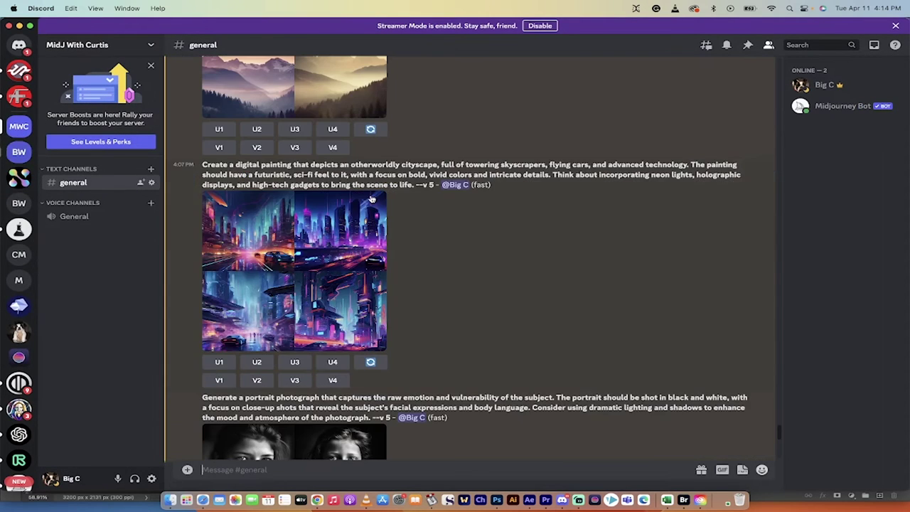
scroll(382, 248, down, 5)
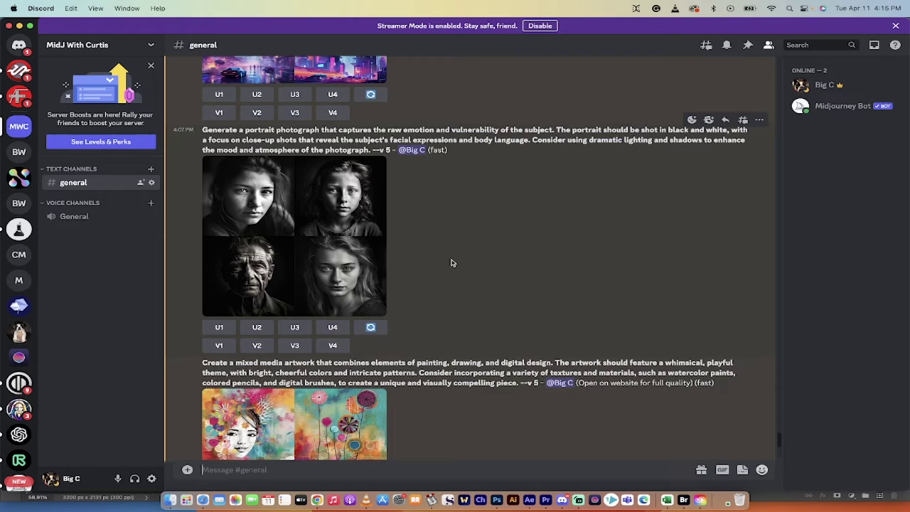
click(331, 243)
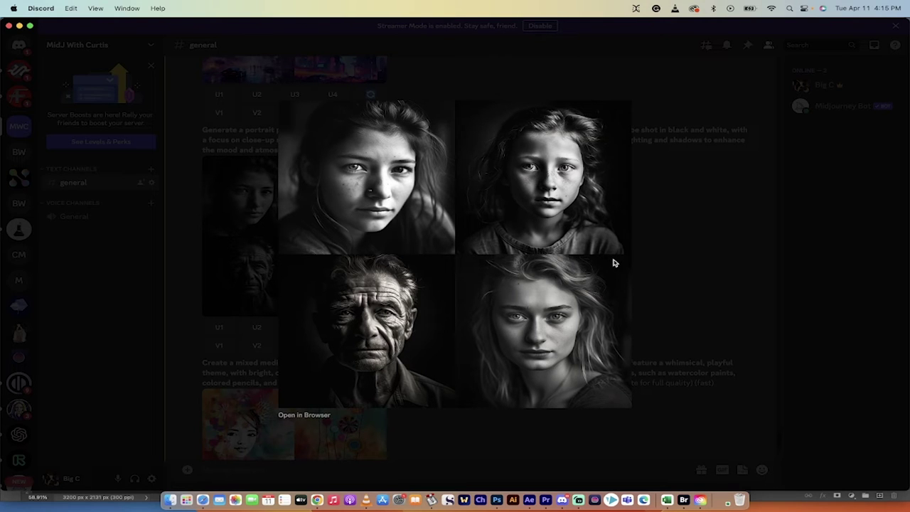
click(657, 282)
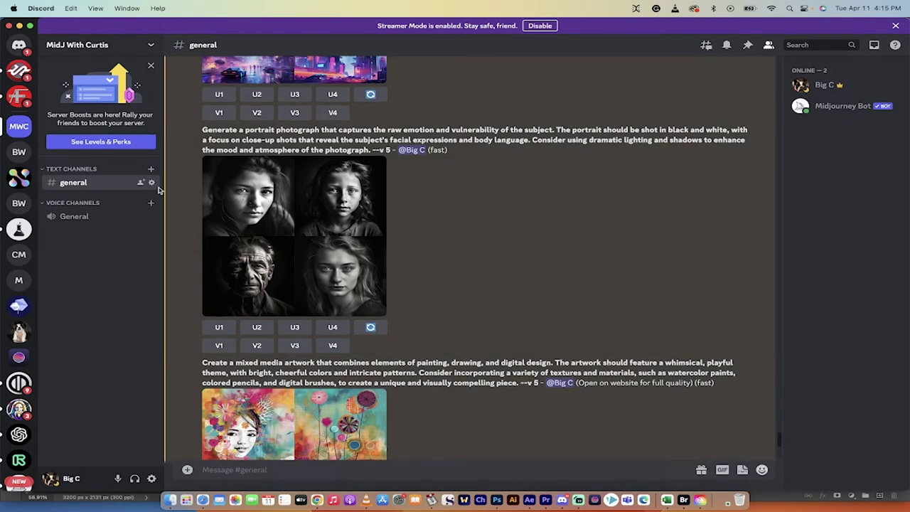
- Open BlueWillow's enlarged image grid for the black-and-white portrait prompt in the BLOO WILLOW server
click(19, 152)
scroll(373, 301, up, 10)
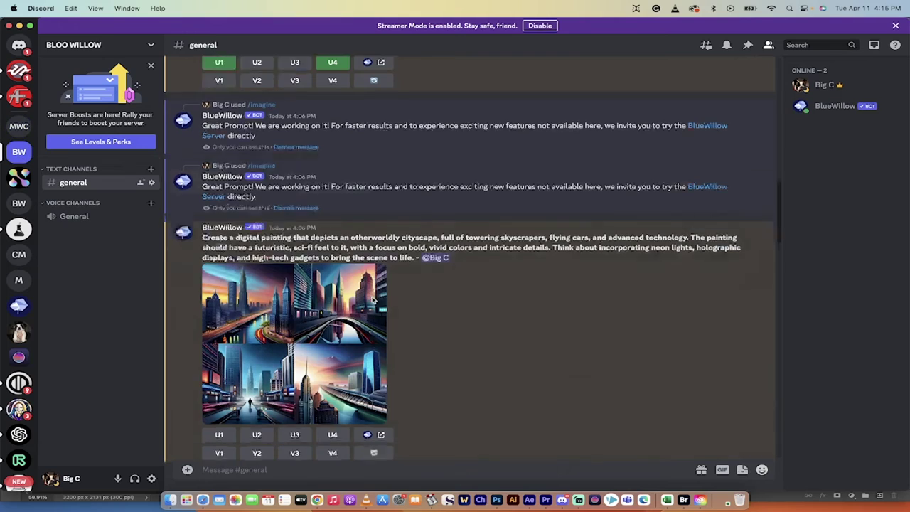
click(340, 223)
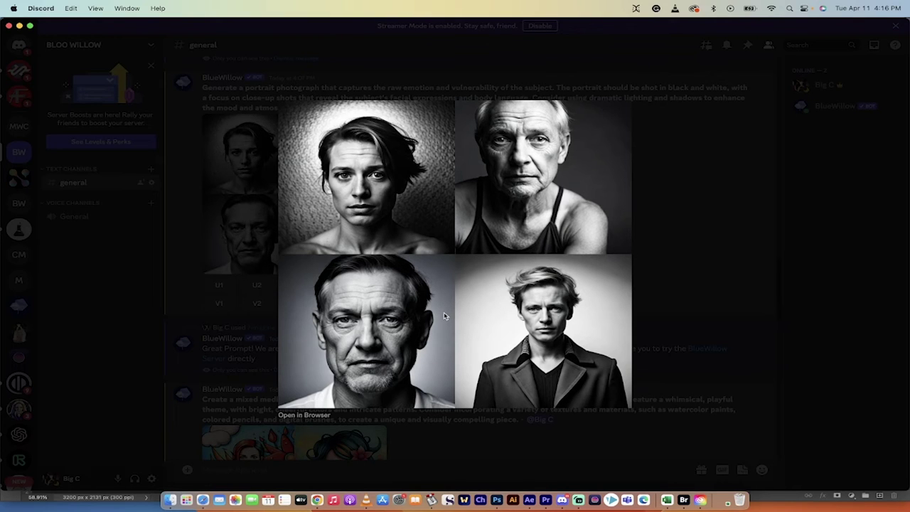
- Return to the Midjourney server and examine the enlarged image grid for the whimsical mixed media artwork prompt
click(661, 301)
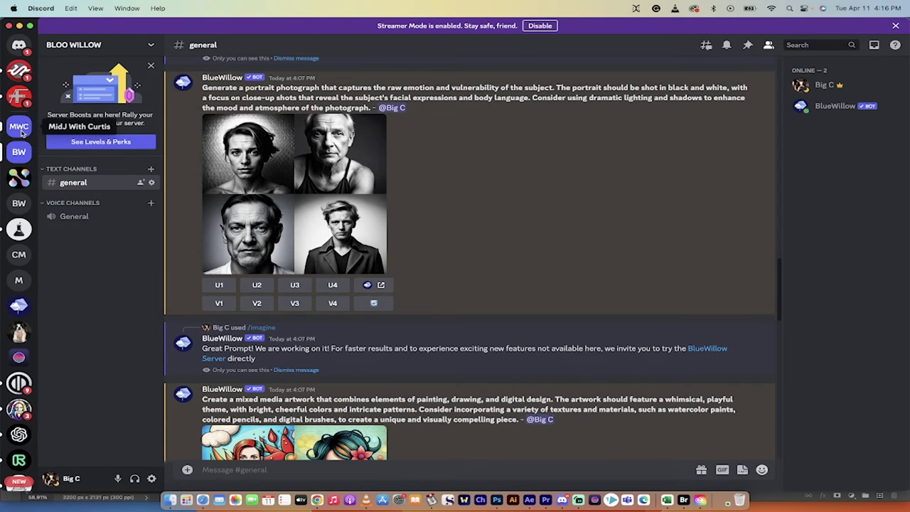
click(19, 127)
scroll(417, 277, down, 5)
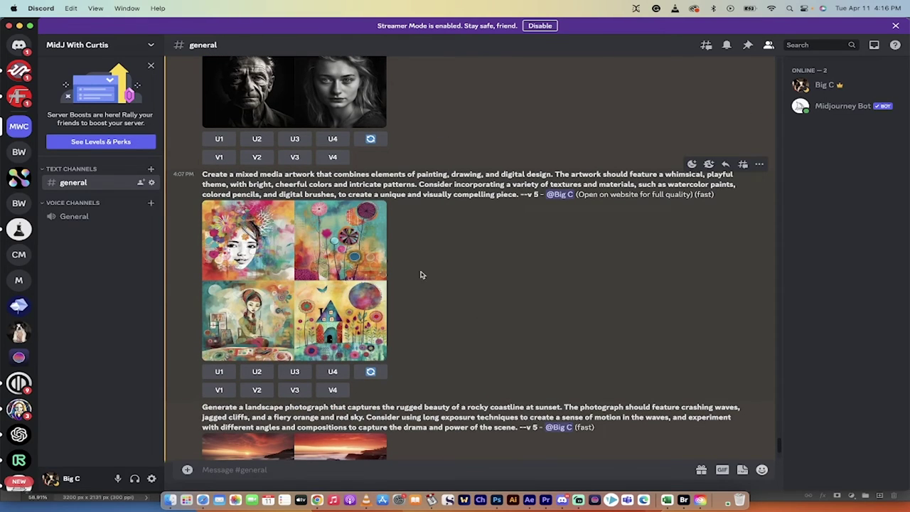
scroll(418, 276, down, 3)
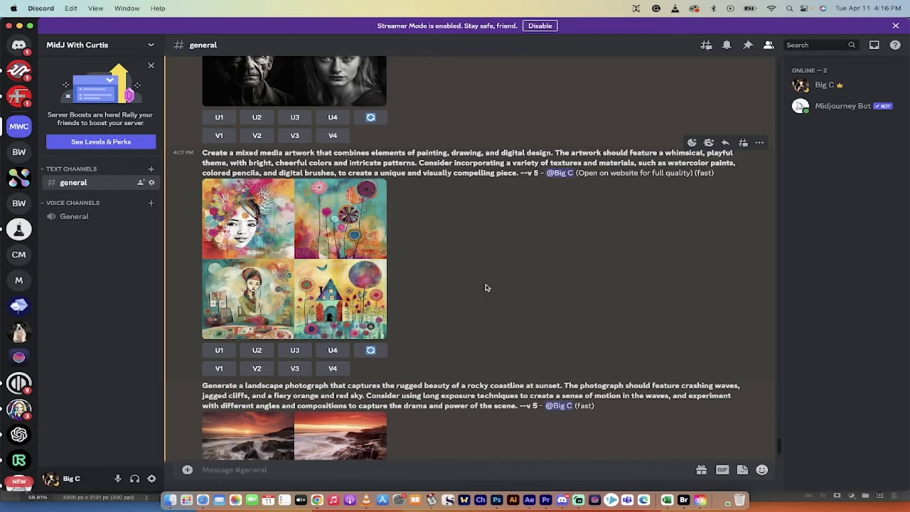
click(315, 250)
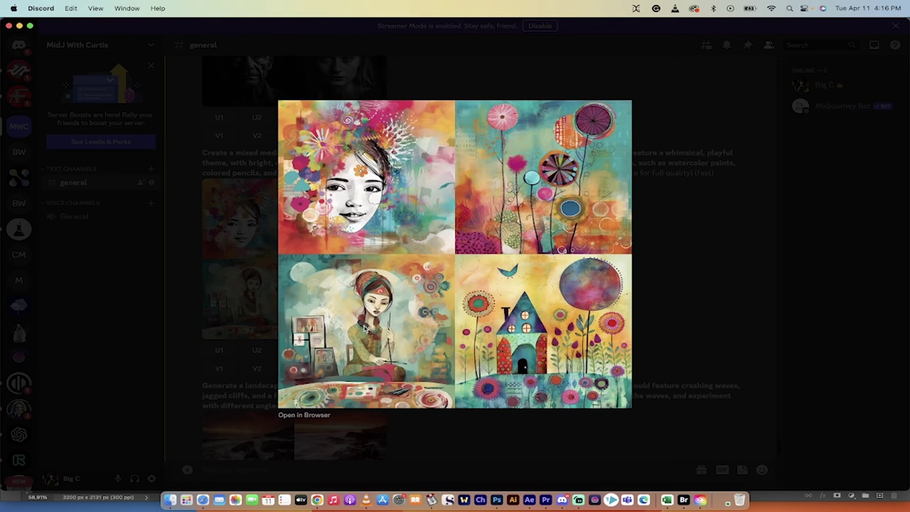
click(274, 322)
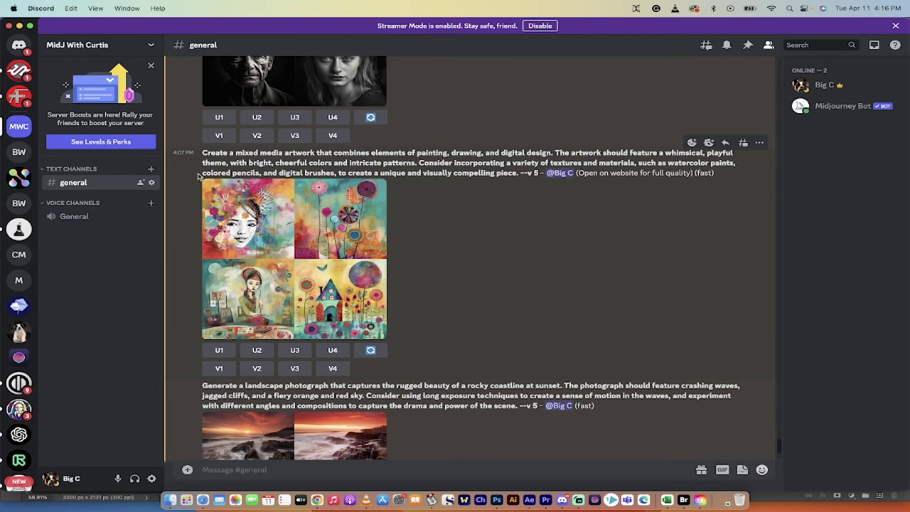
- Go to the BLOO WILLOW server and examine BlueWillow's enlarged image grid for the whimsical mixed media artwork prompt
click(19, 151)
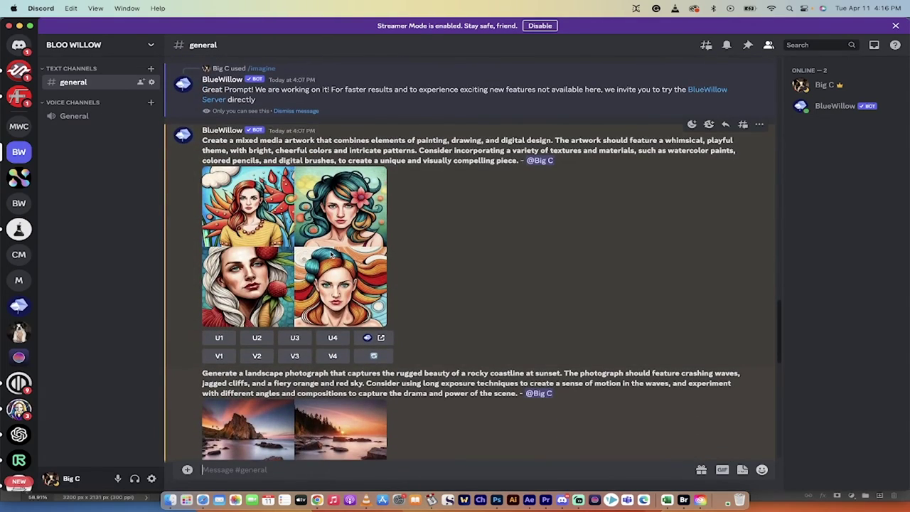
click(331, 254)
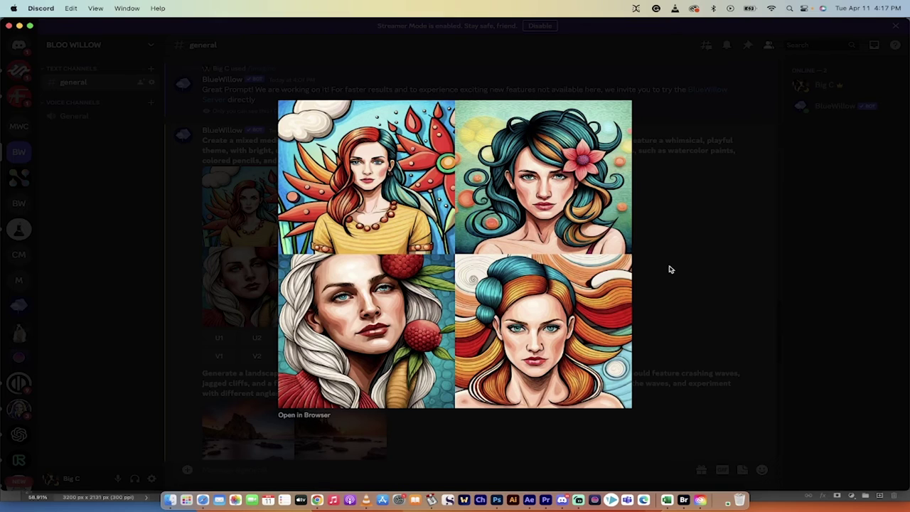
click(669, 269)
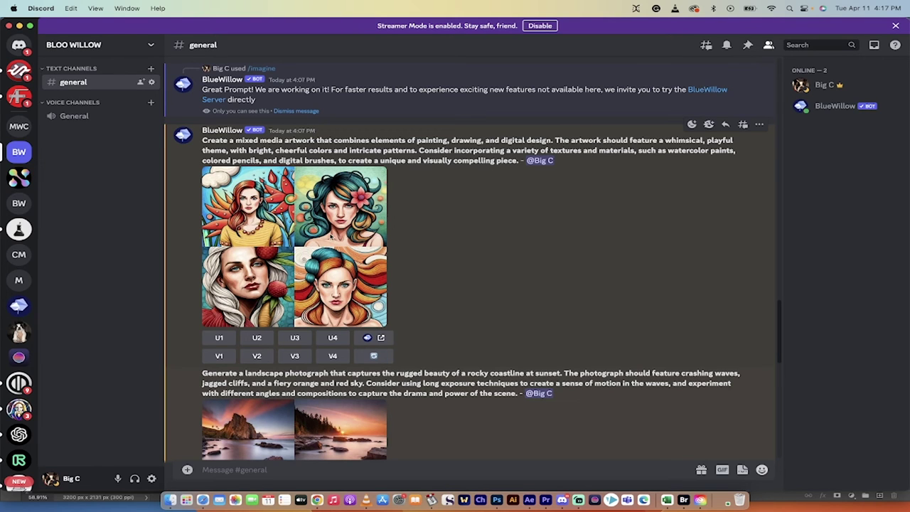
click(329, 235)
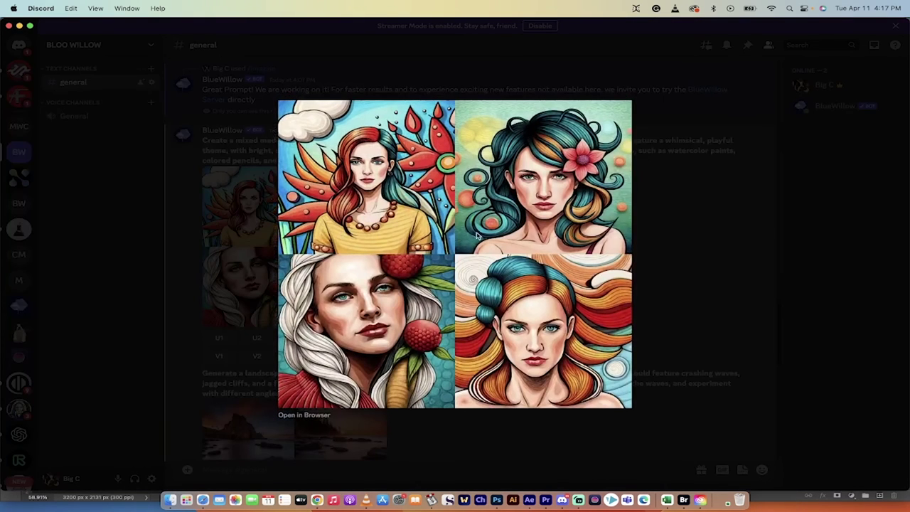
click(660, 244)
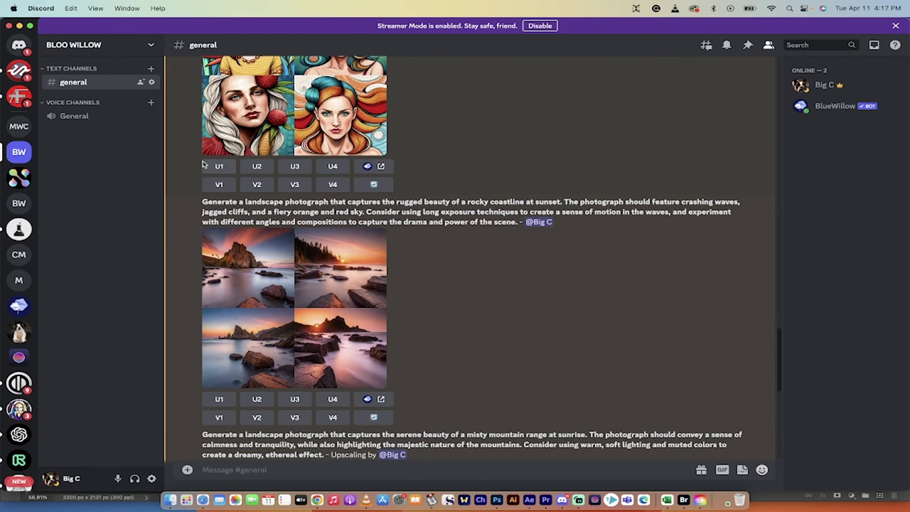
- View BlueWillow's enlarged grid for the rocky coastline at sunset prompt and compare it with Midjourney's enlarged grid in the MidJ With Curtis server
click(317, 320)
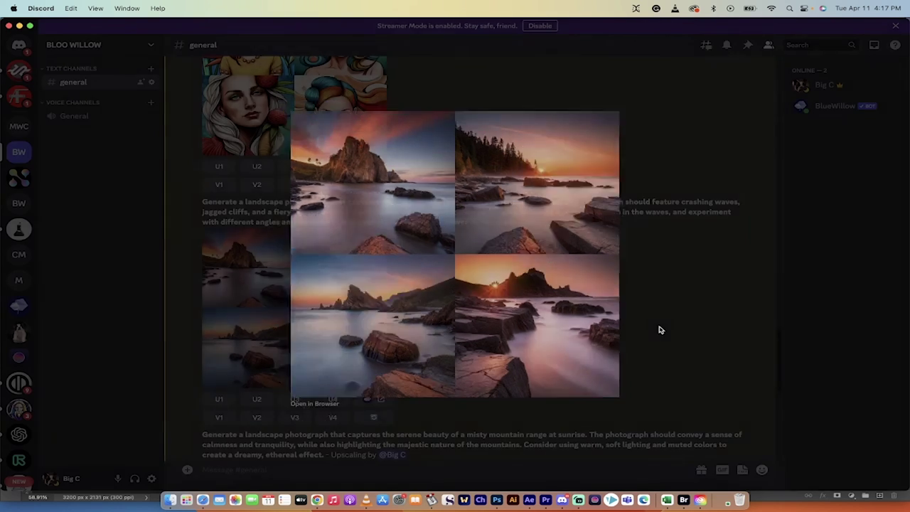
click(659, 328)
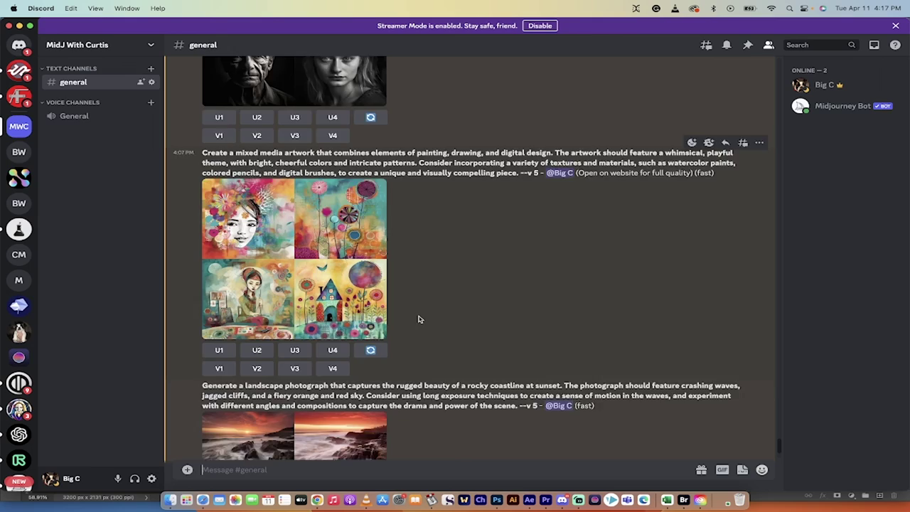
scroll(420, 317, down, 3)
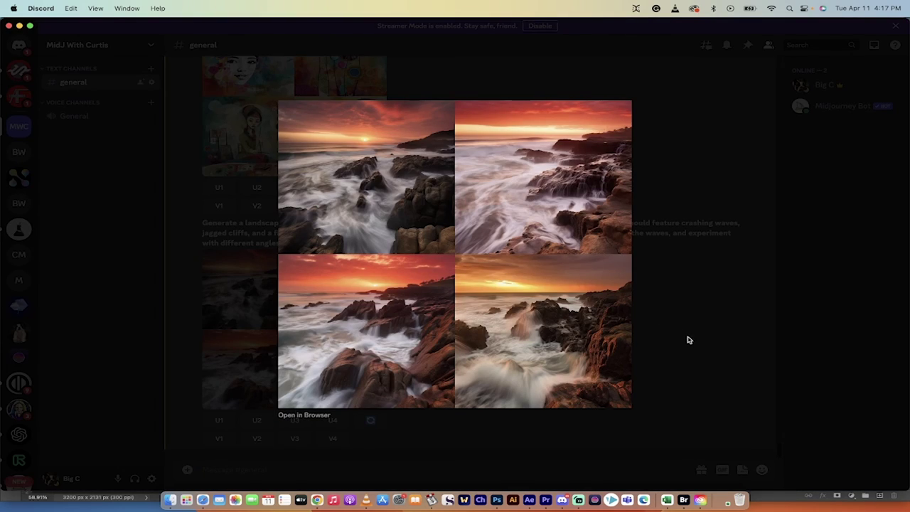
click(687, 340)
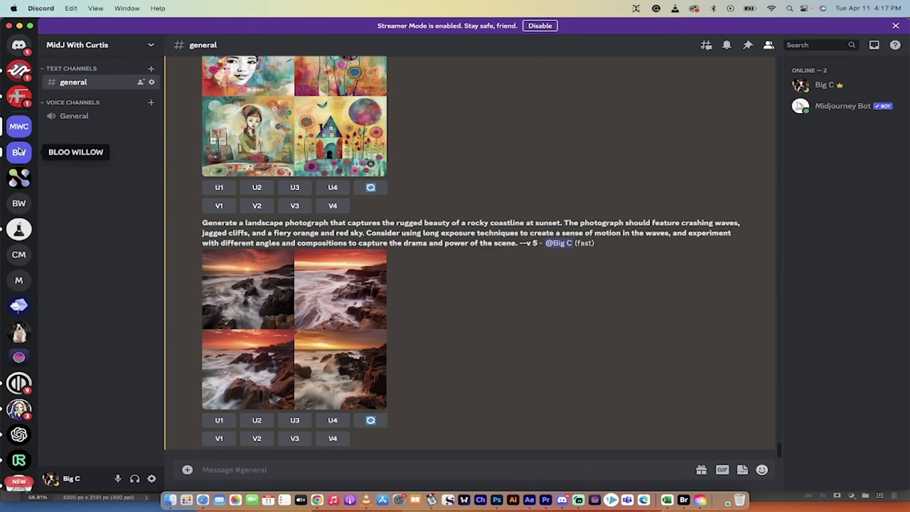
- Return to the BLOO WILLOW server and re-examine BlueWillow's enlarged image grid for the rocky coastline at sunset prompt
click(19, 151)
click(357, 346)
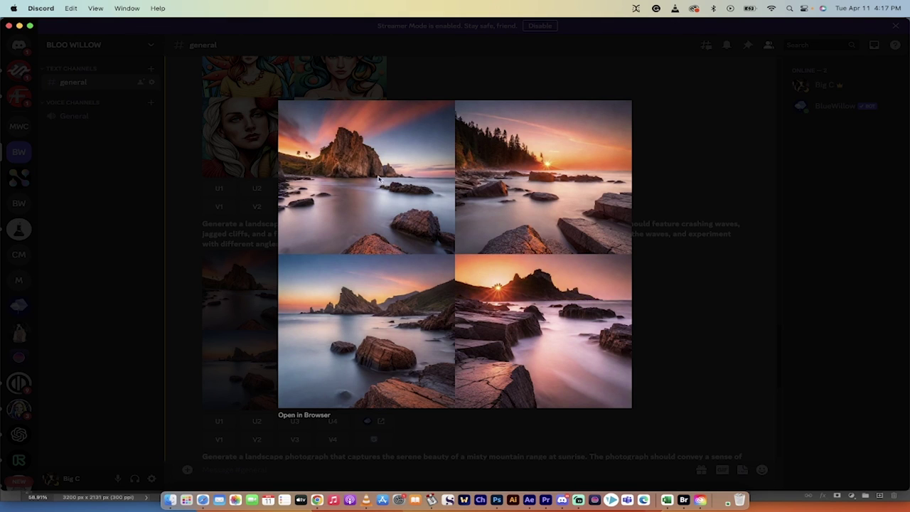
click(667, 354)
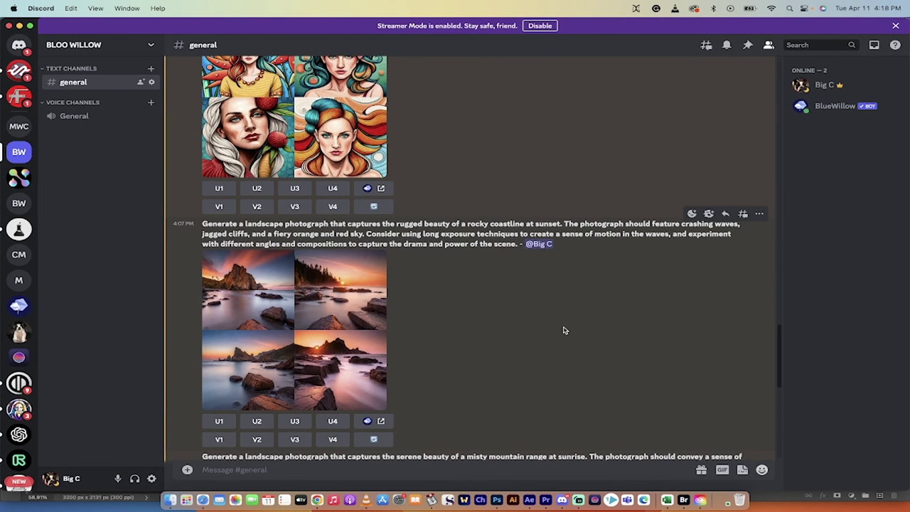